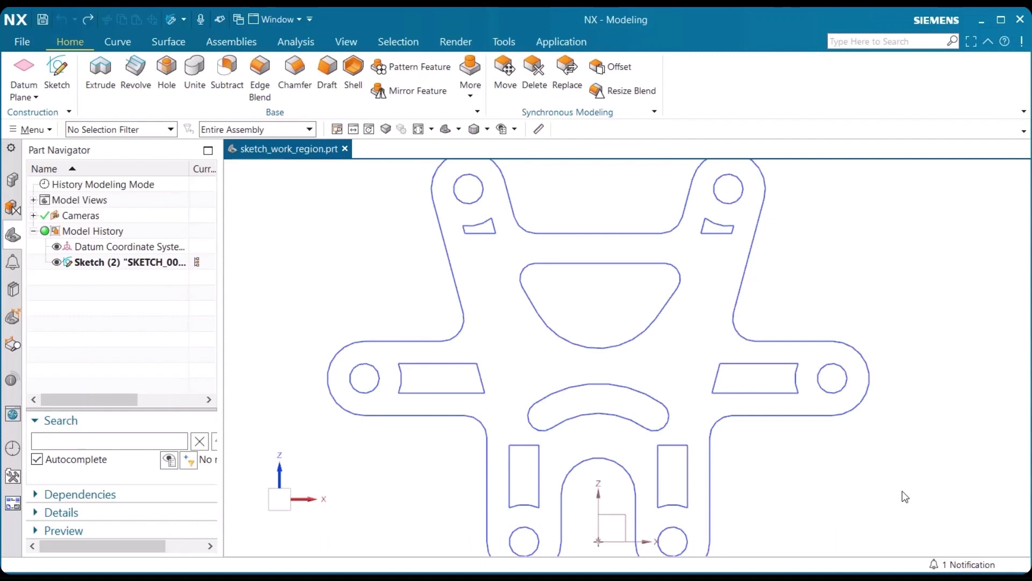
# Step: Open the existing plate sketch in the model history for editing
pyautogui.click(155, 265)
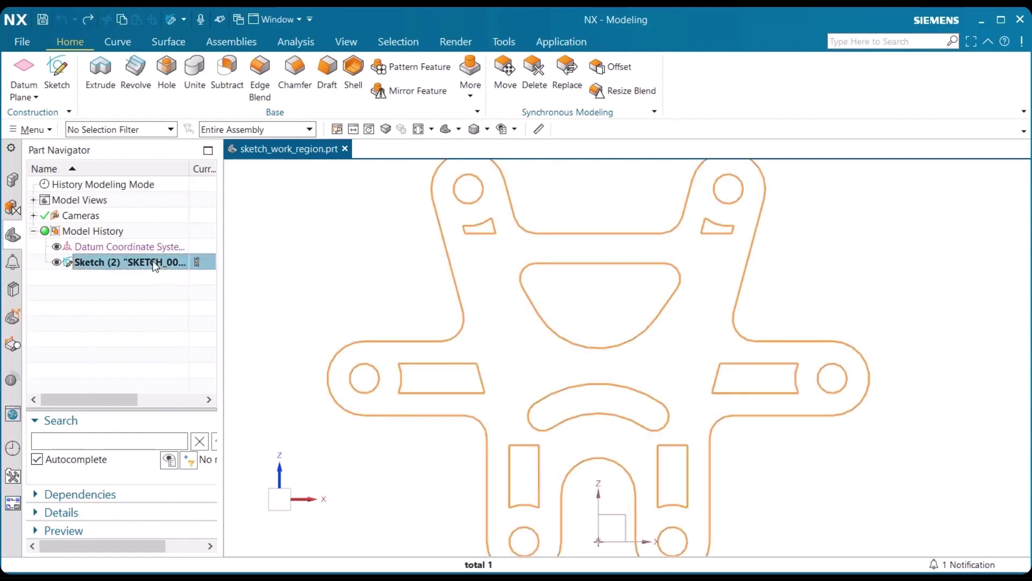
pyautogui.rightClick(156, 267)
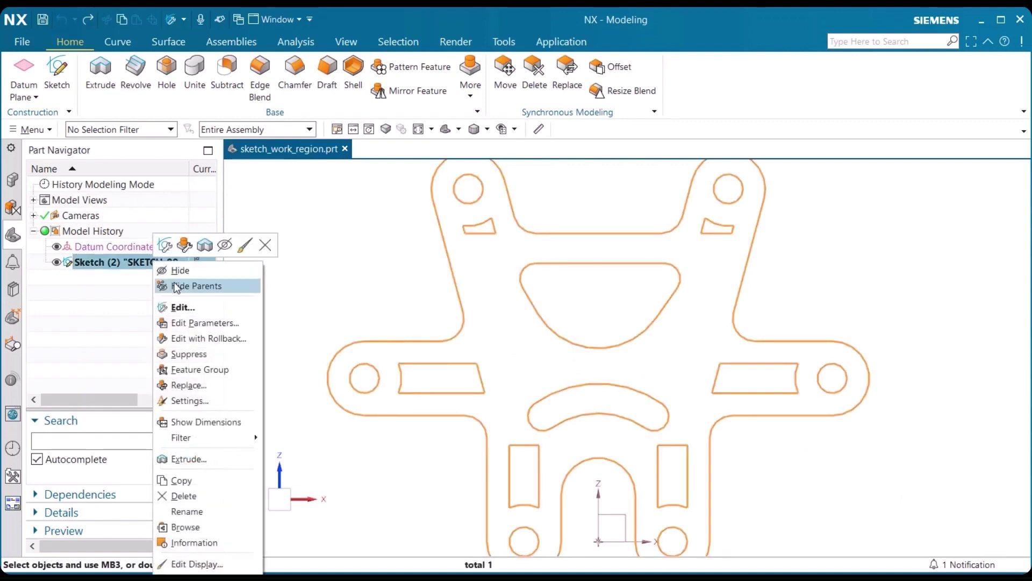
pyautogui.click(166, 245)
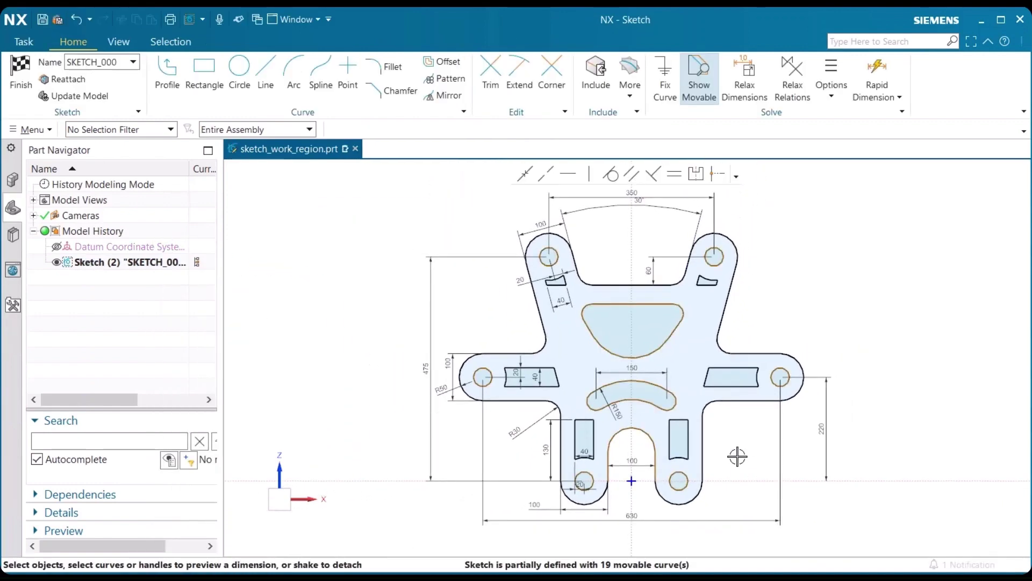
# Step: Try moving the upper arc of the curved slot slightly upward, and undo the move
pyautogui.scroll(2, 738, 455)
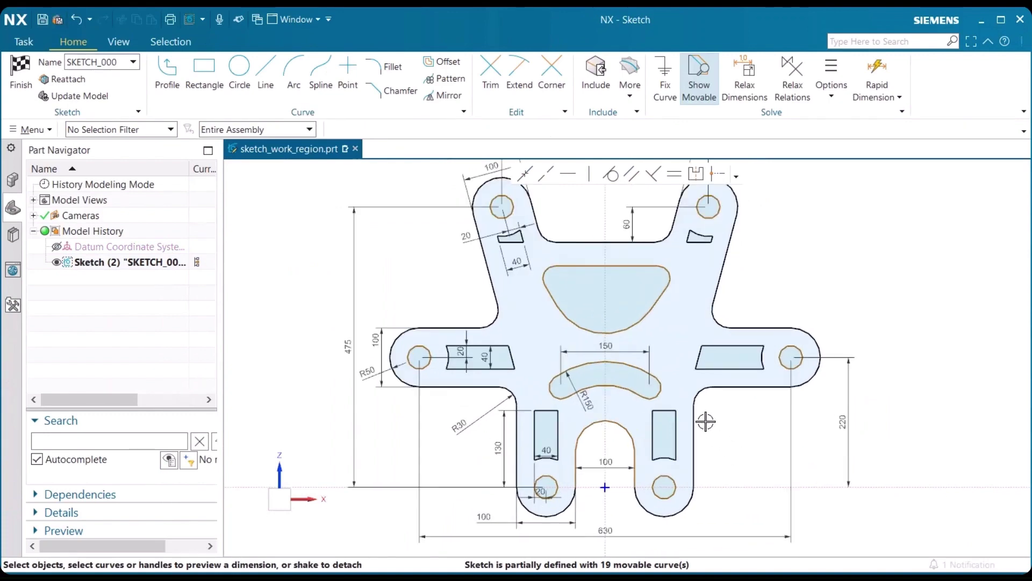
pyautogui.scroll(2, 654, 321)
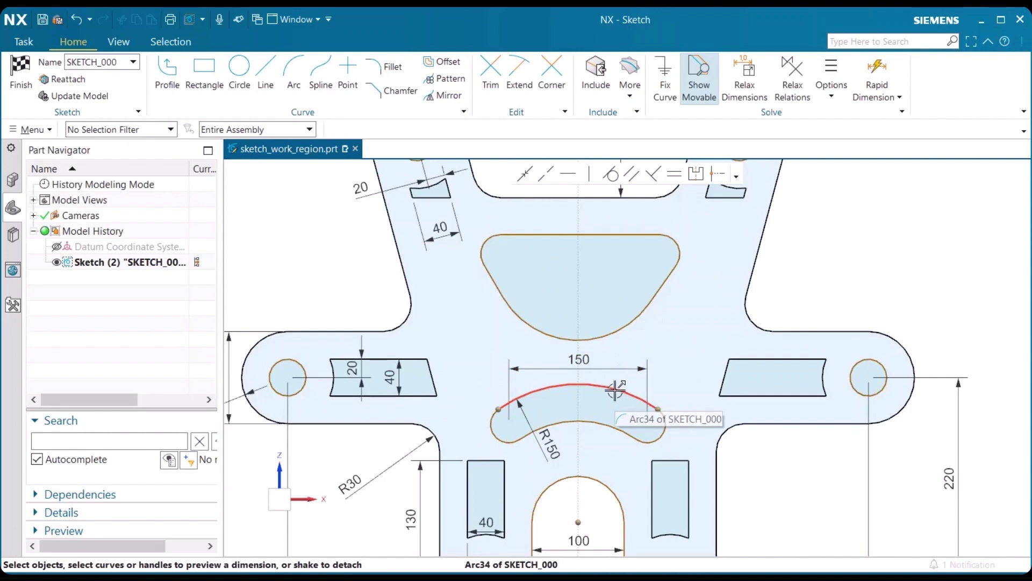
pyautogui.moveTo(615, 390)
pyautogui.mouseDown()
pyautogui.moveTo(613, 378)
pyautogui.moveTo(614, 422)
pyautogui.moveTo(615, 362)
pyautogui.moveTo(613, 382)
pyautogui.moveTo(620, 372)
pyautogui.mouseUp()
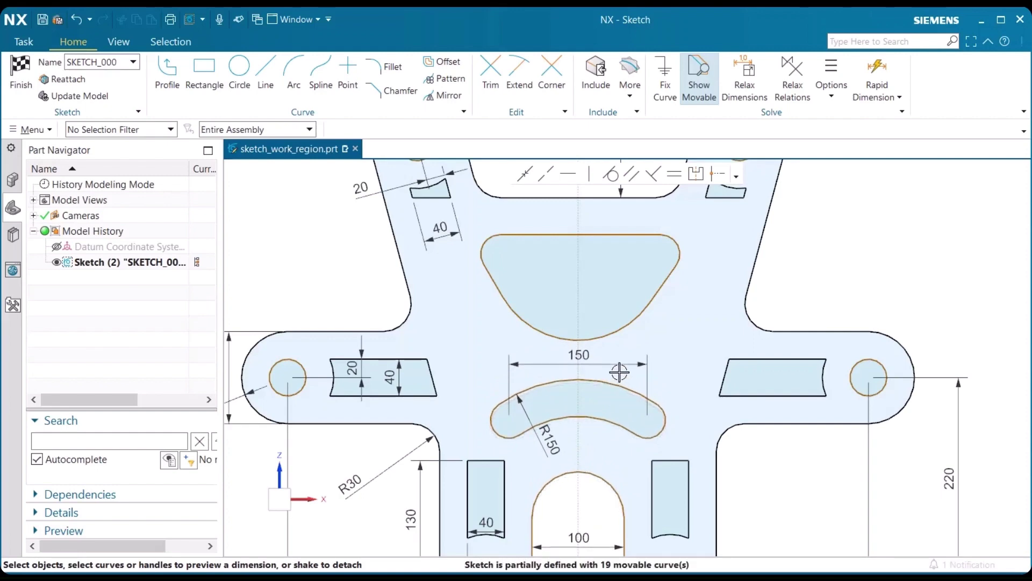
pyautogui.hotkey('ctrl', 'z')
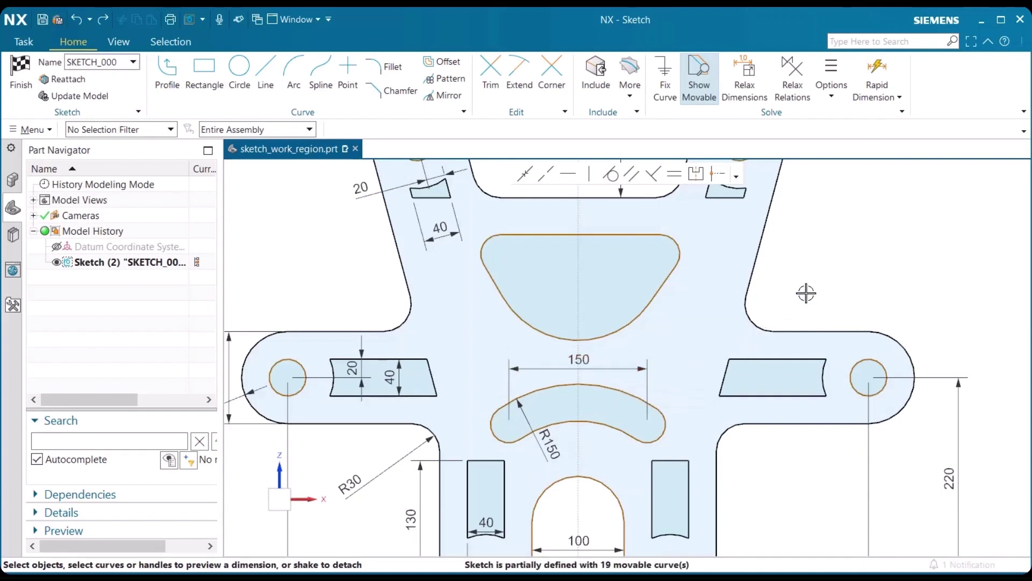
# Step: Start a work region from selected objects and add all six curves of the large central cutout
pyautogui.click(831, 92)
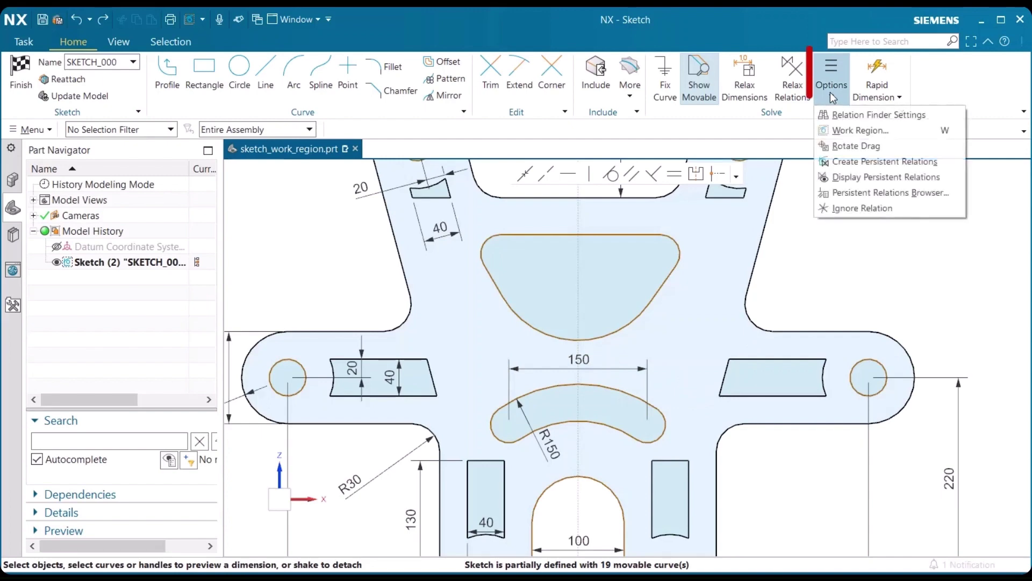
pyautogui.click(872, 130)
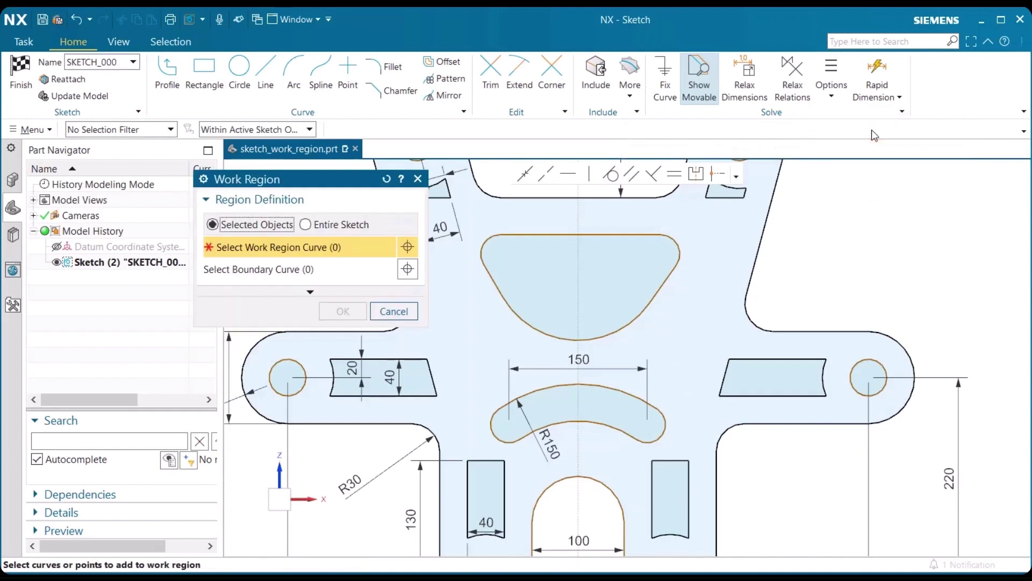
pyautogui.moveTo(329, 177); pyautogui.dragTo(283, 198)
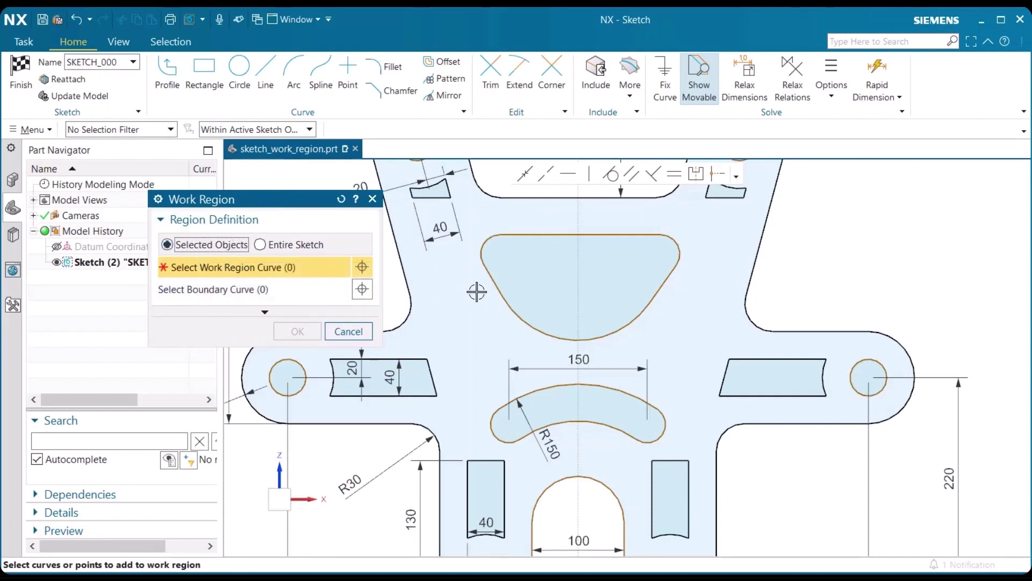
pyautogui.scroll(1, 510, 270)
pyautogui.scroll(1, 509, 270)
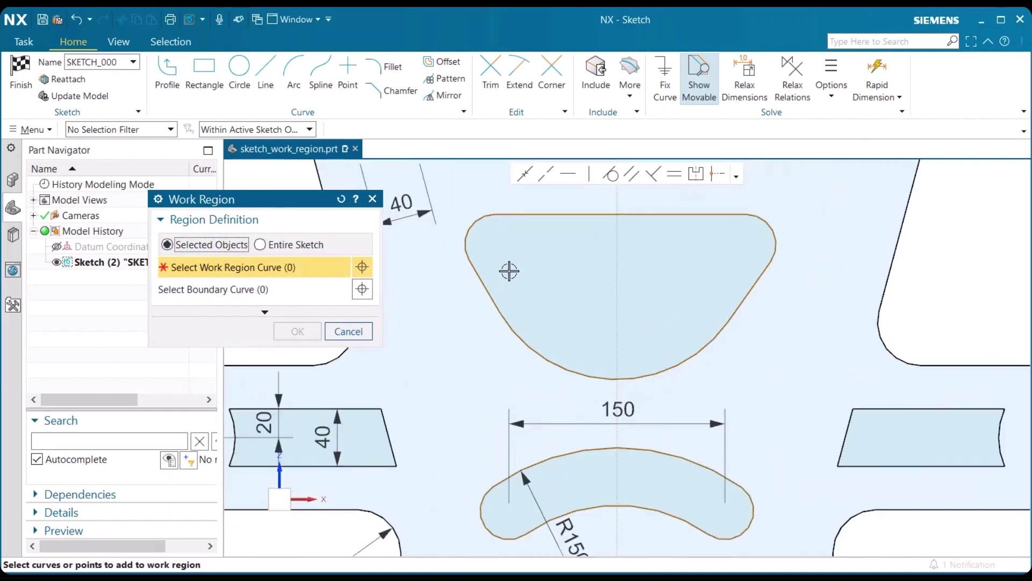
pyautogui.click(472, 233)
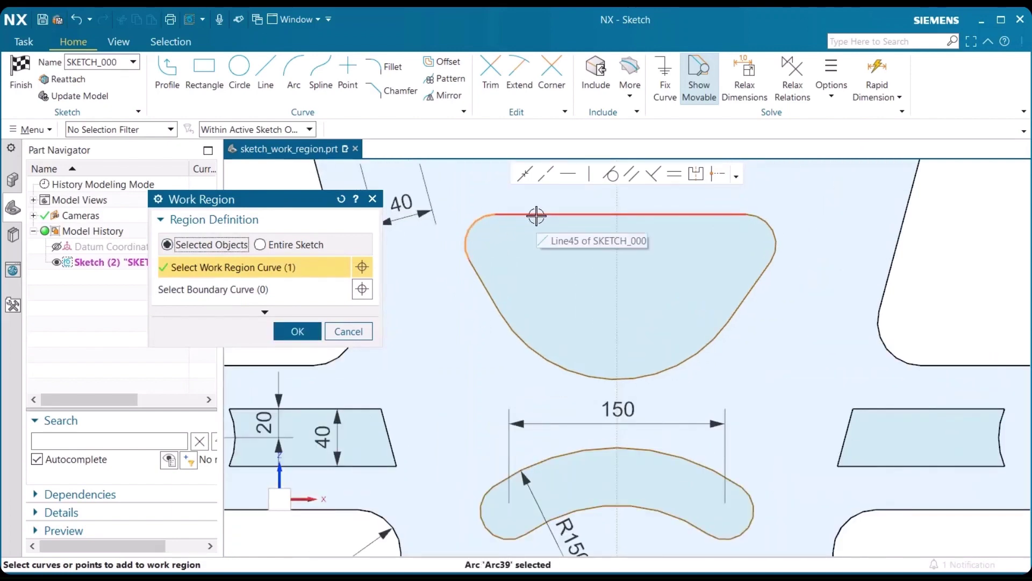
pyautogui.click(536, 215)
pyautogui.click(774, 240)
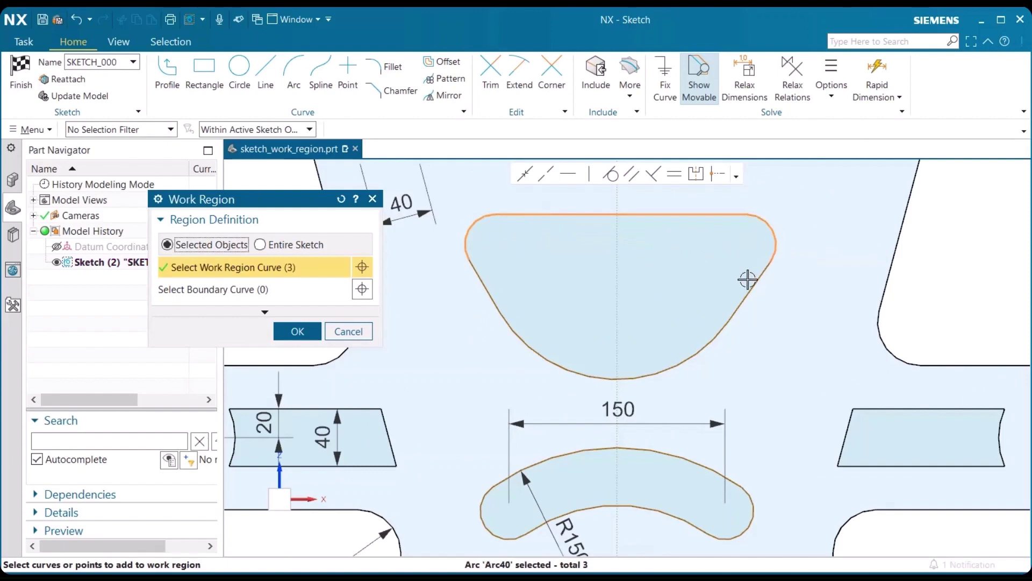
pyautogui.click(753, 285)
pyautogui.click(702, 350)
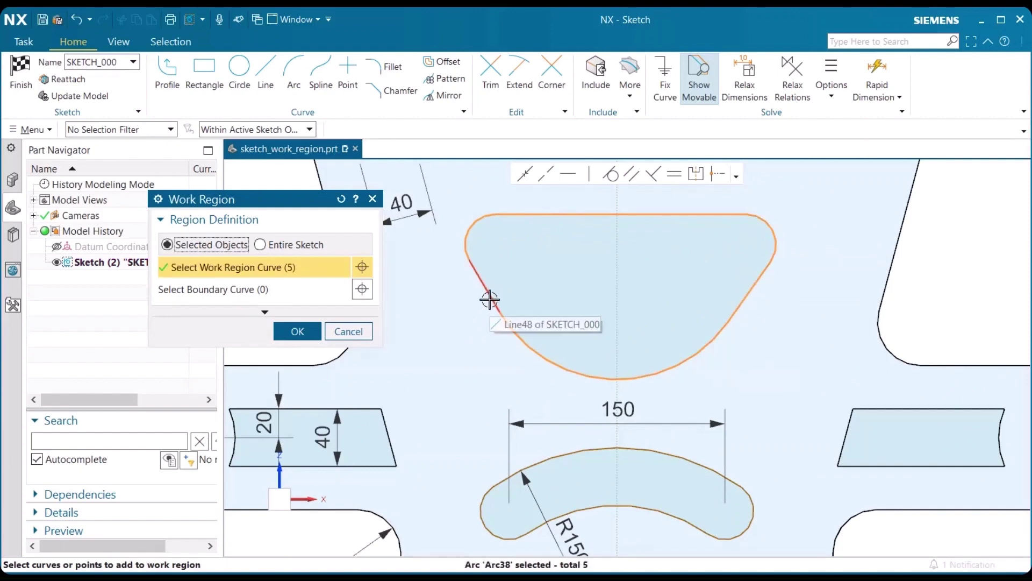
pyautogui.click(490, 299)
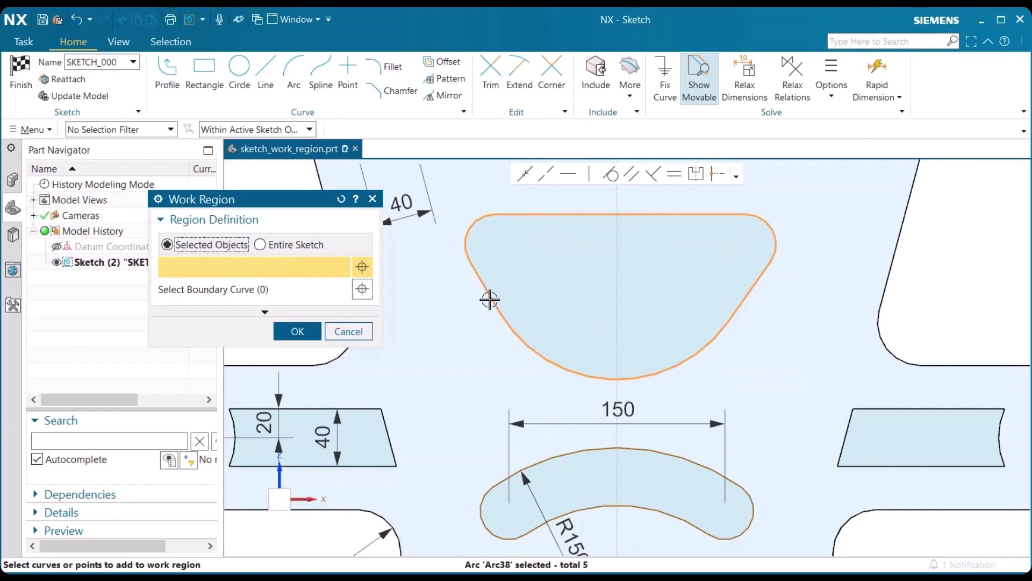
# Step: Add the four arcs of the curved slot below the cutout to the work region and apply it
pyautogui.click(557, 456)
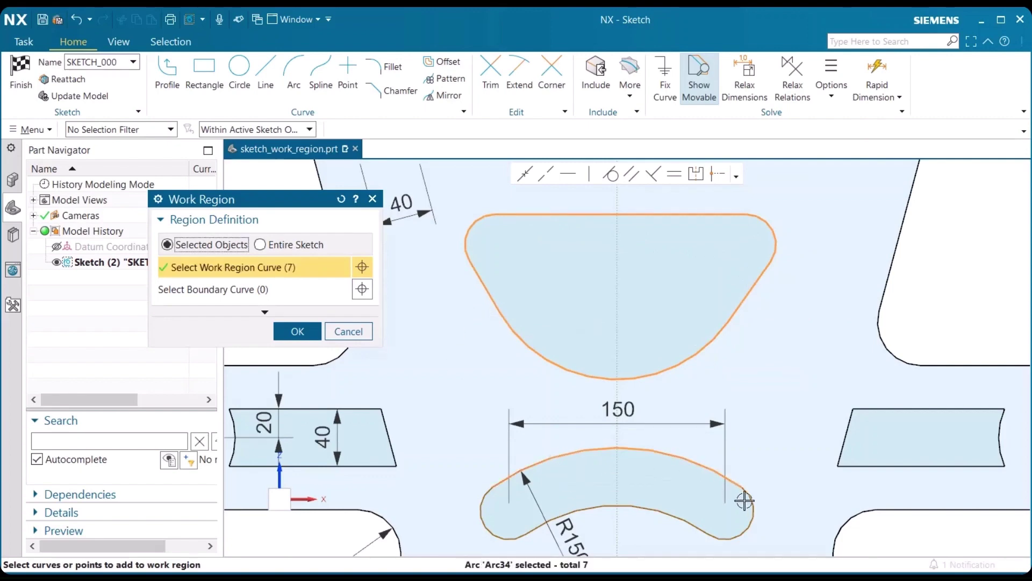
pyautogui.click(660, 508)
pyautogui.click(659, 509)
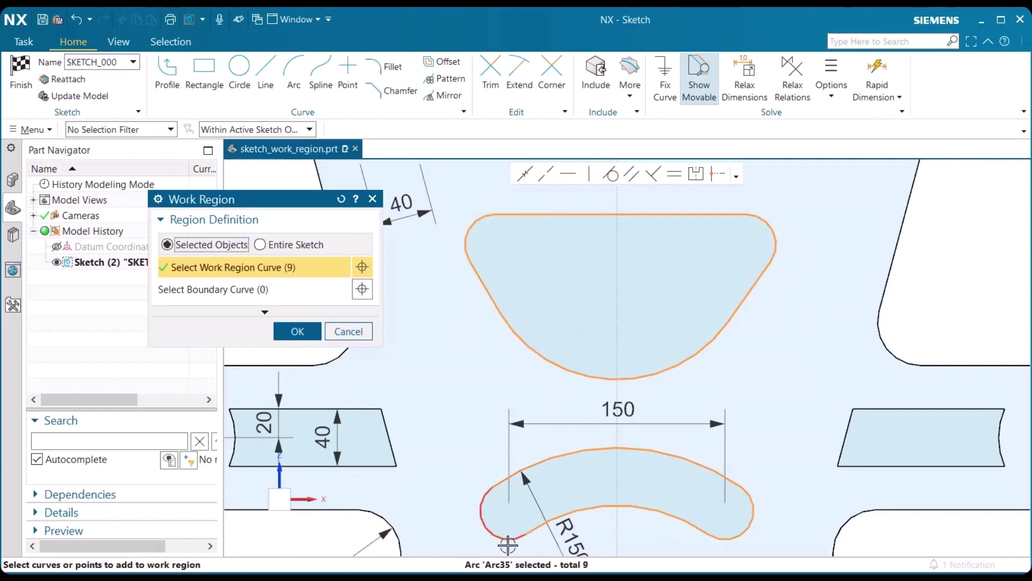
pyautogui.click(502, 538)
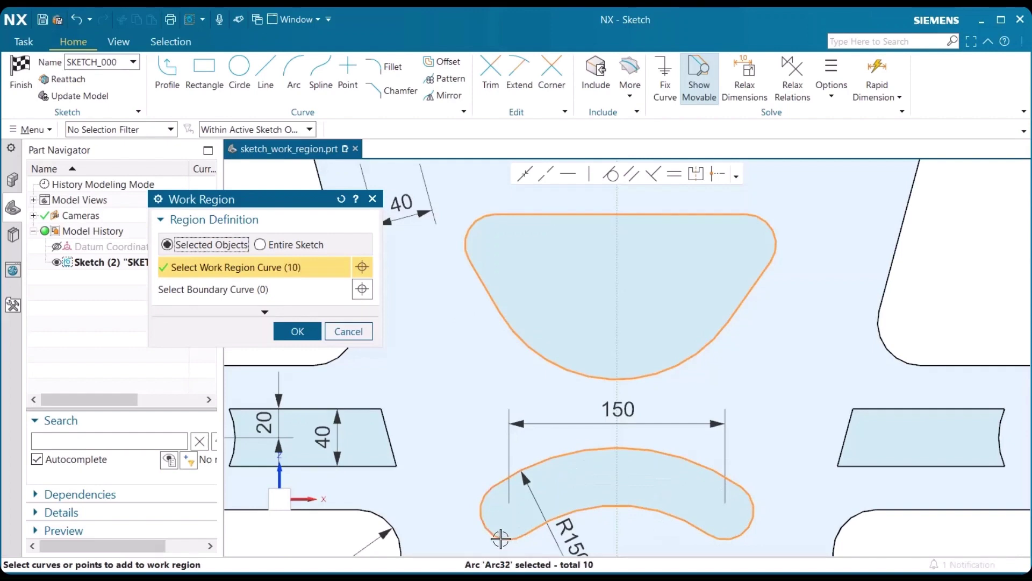
pyautogui.click(296, 332)
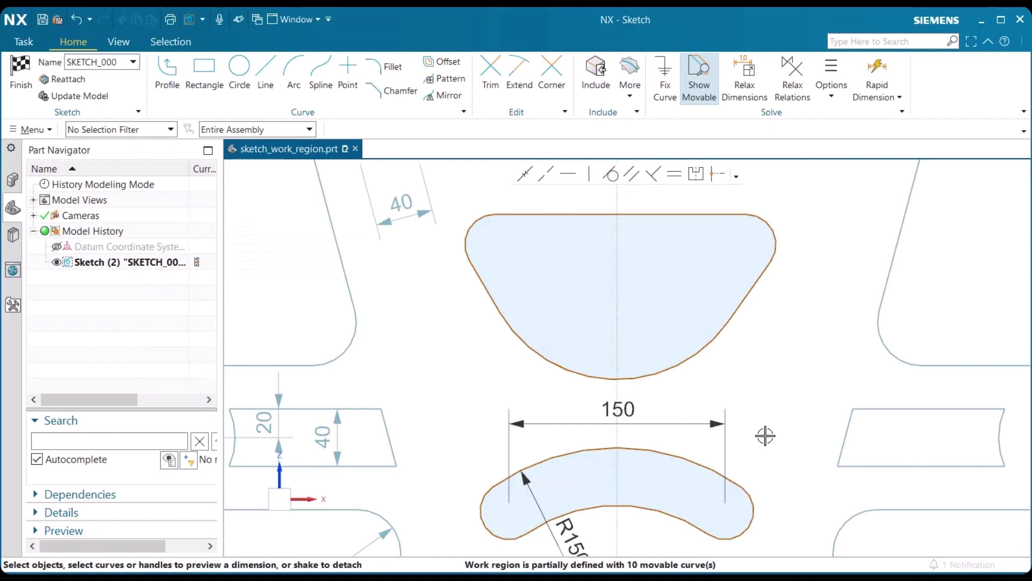
# Step: Add a radius dimension of 30 to the curved slot's left end arc, placed above and left of the slot
pyautogui.scroll(-1, 765, 435)
pyautogui.scroll(-2, 765, 435)
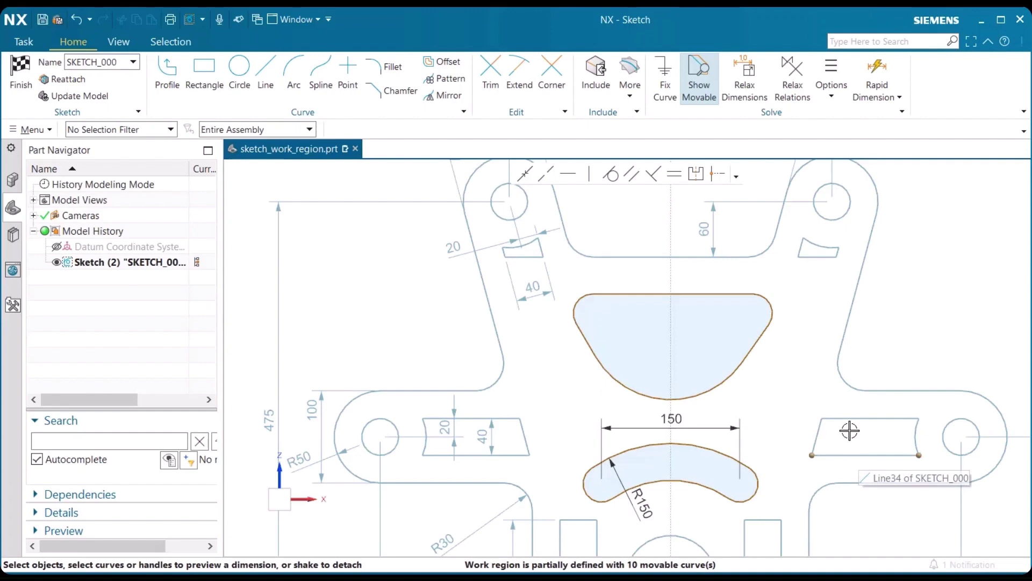
pyautogui.moveTo(848, 430)
pyautogui.keyDown('shift'); pyautogui.mouseDown(button='middle')
pyautogui.moveTo(767, 387)
pyautogui.moveTo(793, 381)
pyautogui.mouseUp(button='middle'); pyautogui.keyUp('shift')
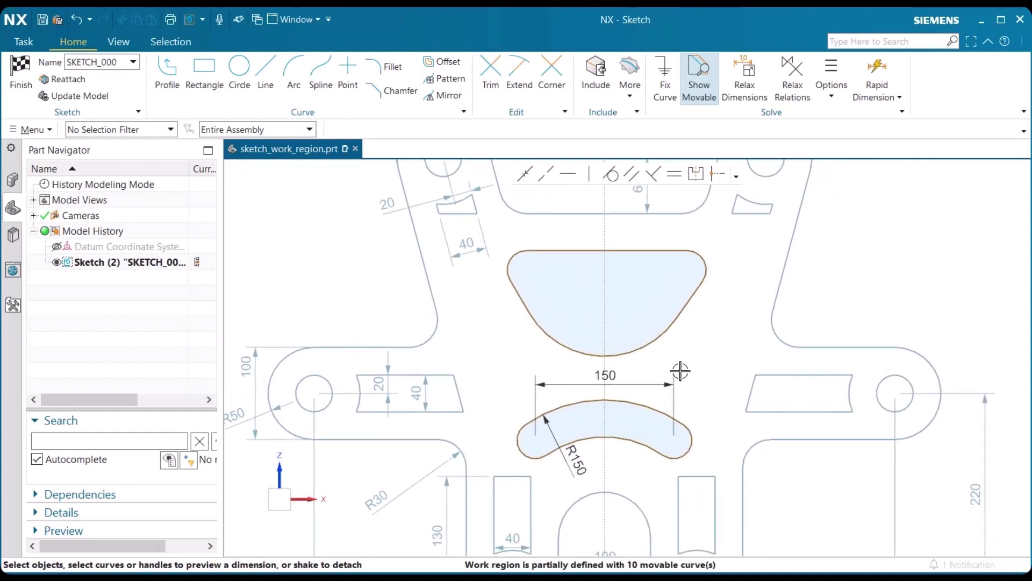
pyautogui.scroll(4, 682, 369)
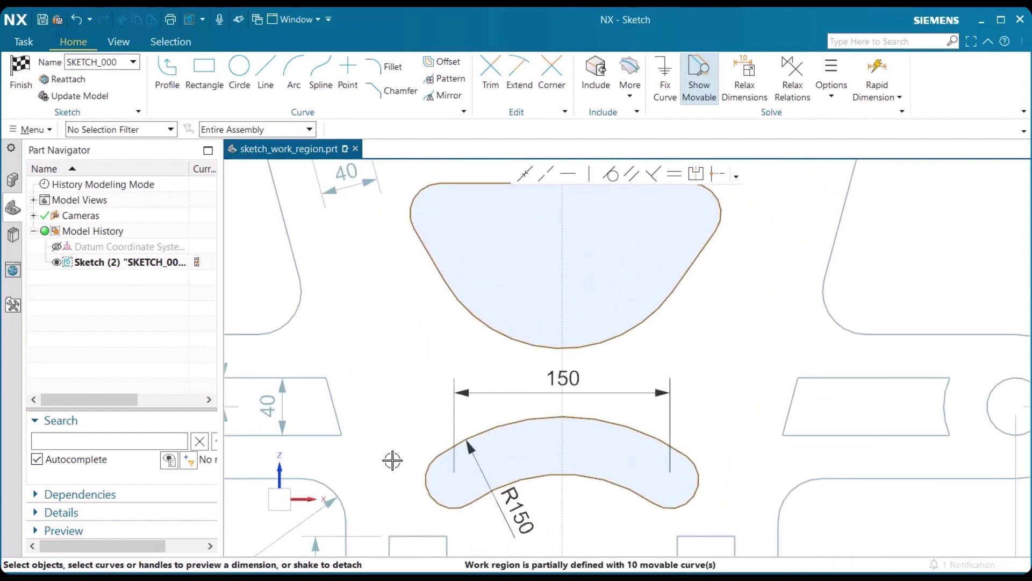
pyautogui.click(426, 477)
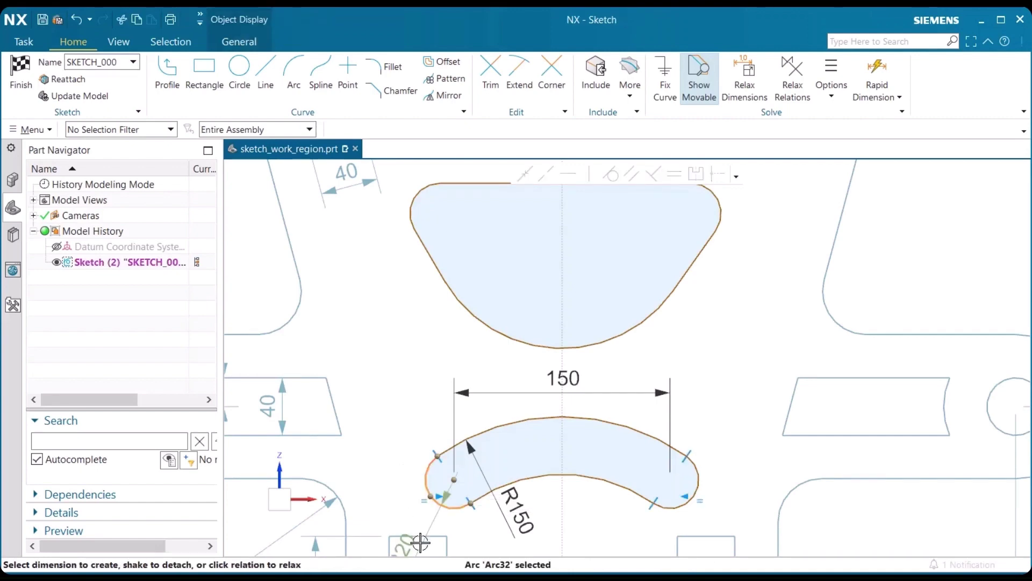
pyautogui.moveTo(396, 536); pyautogui.dragTo(374, 400)
pyautogui.click(373, 400)
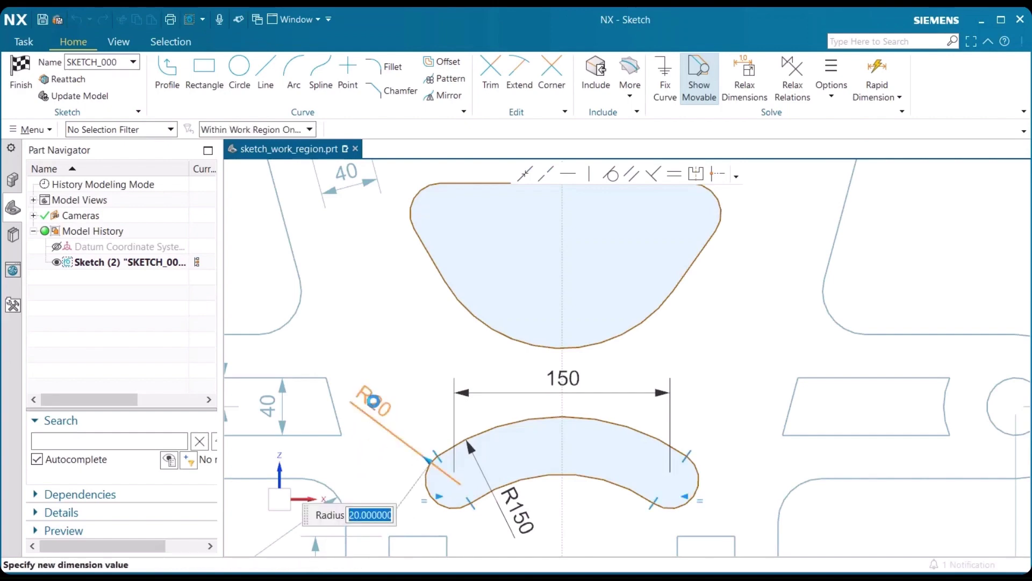
pyautogui.write('30')
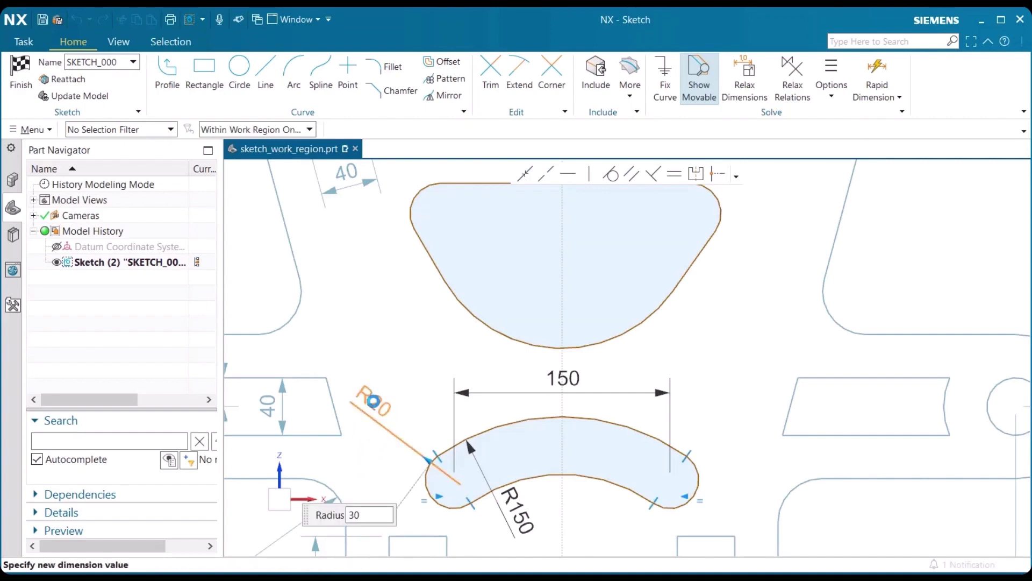
pyautogui.press('Return')
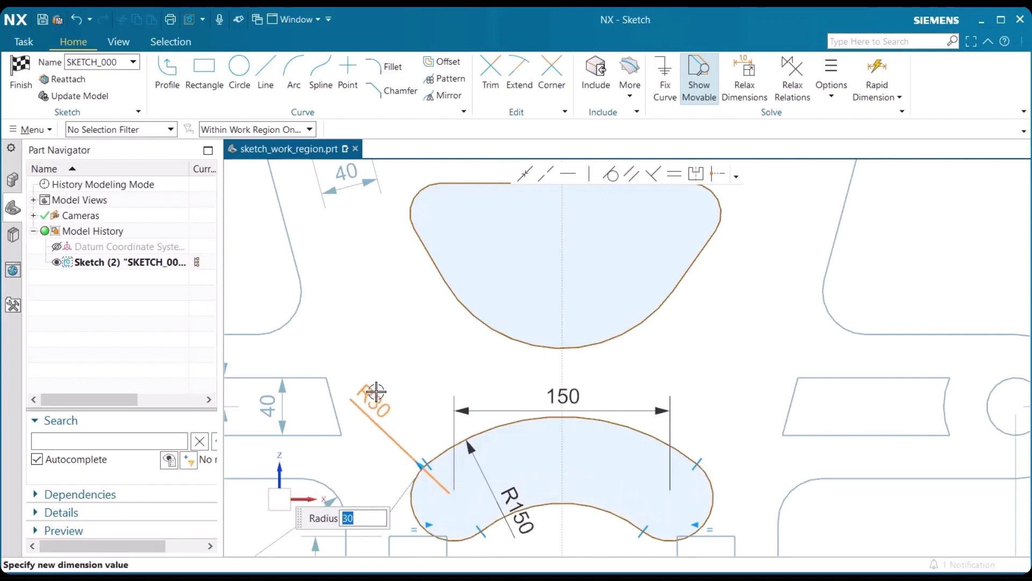
pyautogui.click(407, 343)
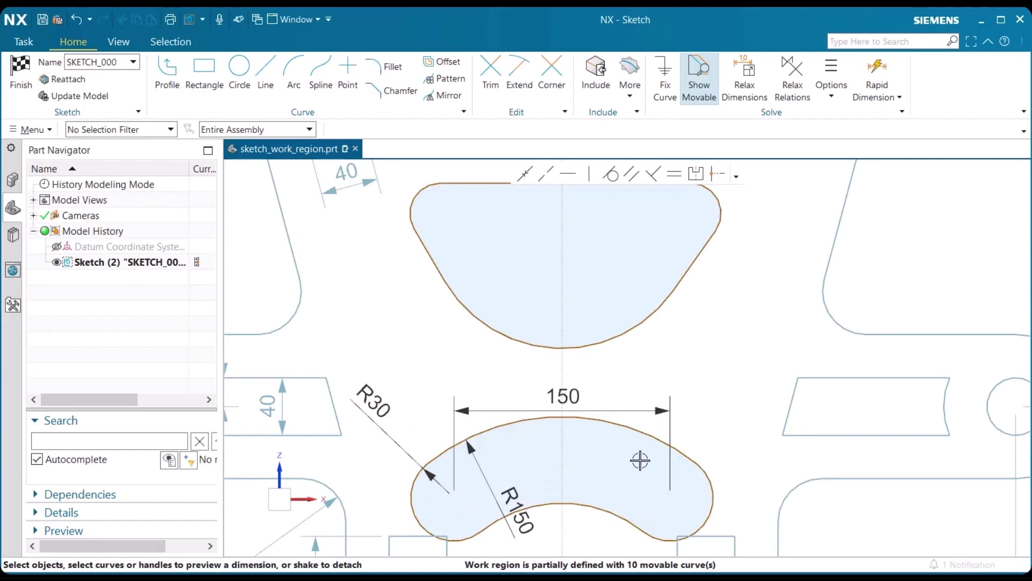
# Step: Dimension the vertical distance from the horizontal axis to the curved slot's upper arc and set it to 225
pyautogui.moveTo(687, 415)
pyautogui.keyDown('shift'); pyautogui.mouseDown(button='middle')
pyautogui.moveTo(708, 392)
pyautogui.moveTo(726, 269)
pyautogui.moveTo(717, 249)
pyautogui.mouseUp(button='middle'); pyautogui.keyUp('shift')
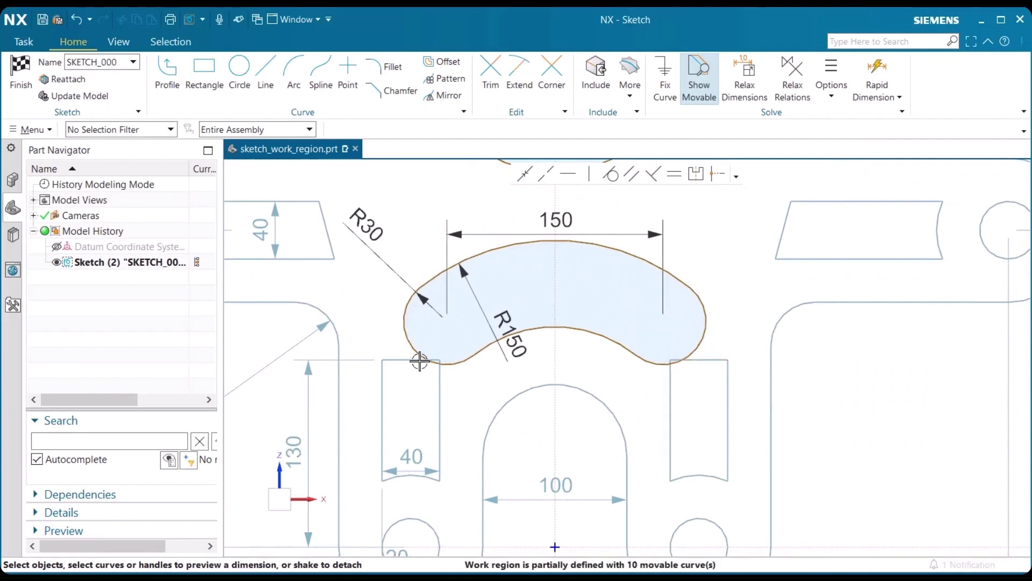
pyautogui.click(603, 243)
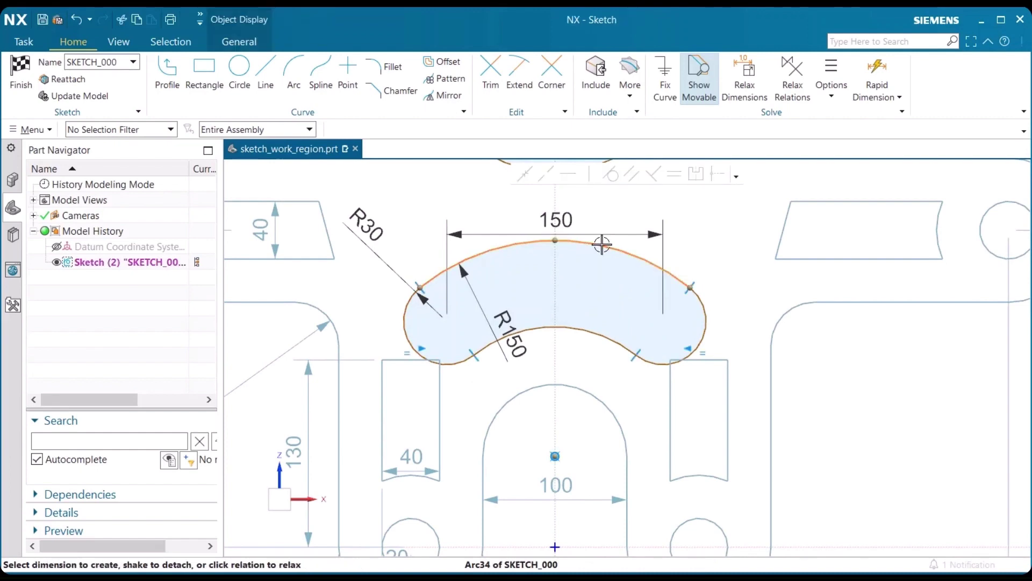
pyautogui.click(842, 546)
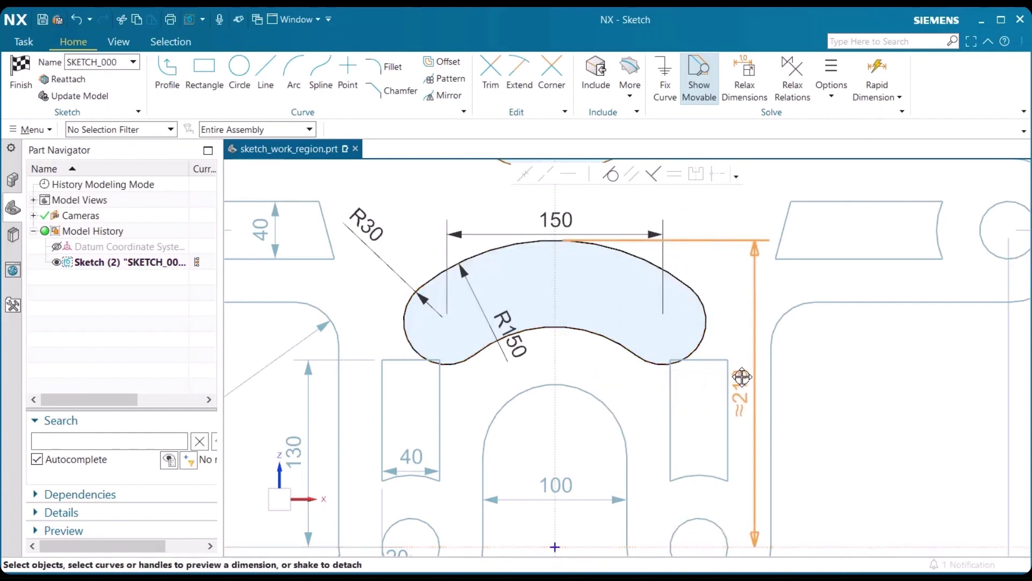
pyautogui.click(753, 407)
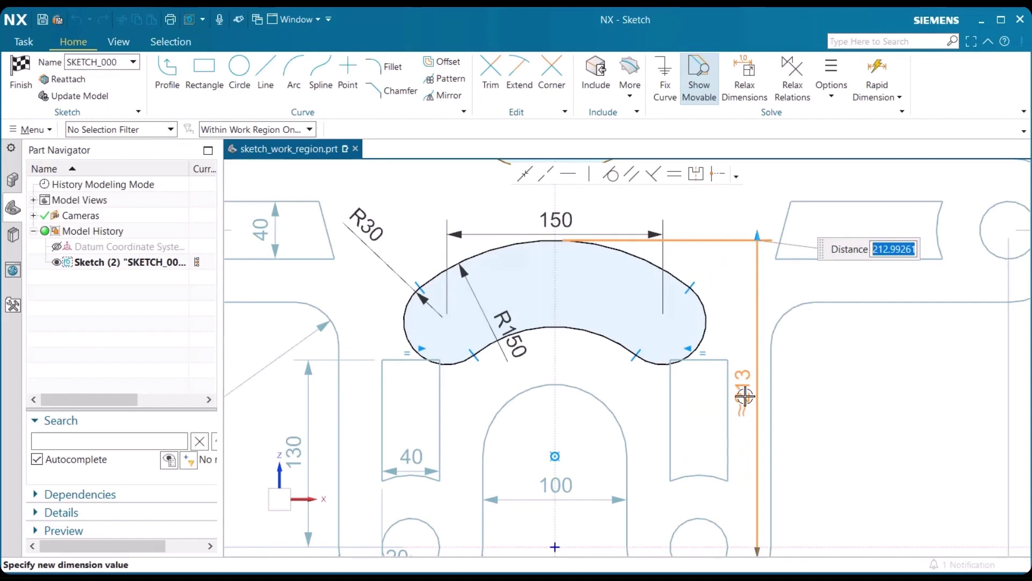
pyautogui.write('225')
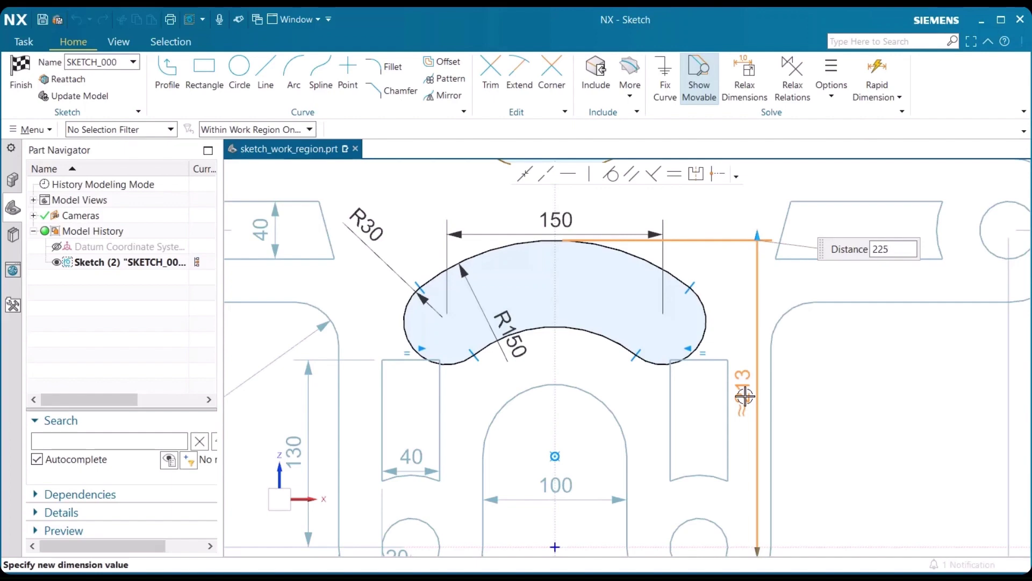
pyautogui.press('Return')
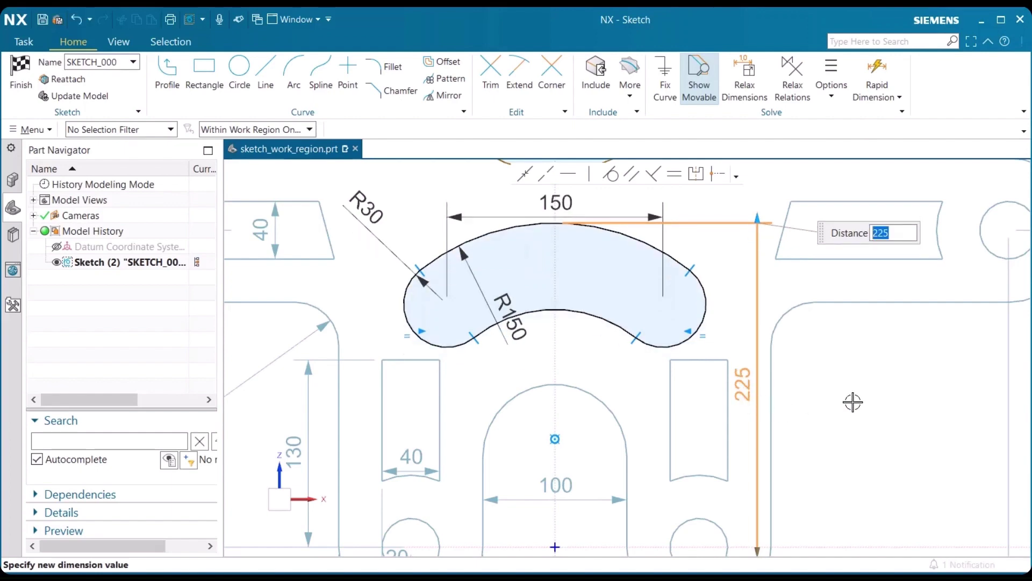
pyautogui.click(903, 428)
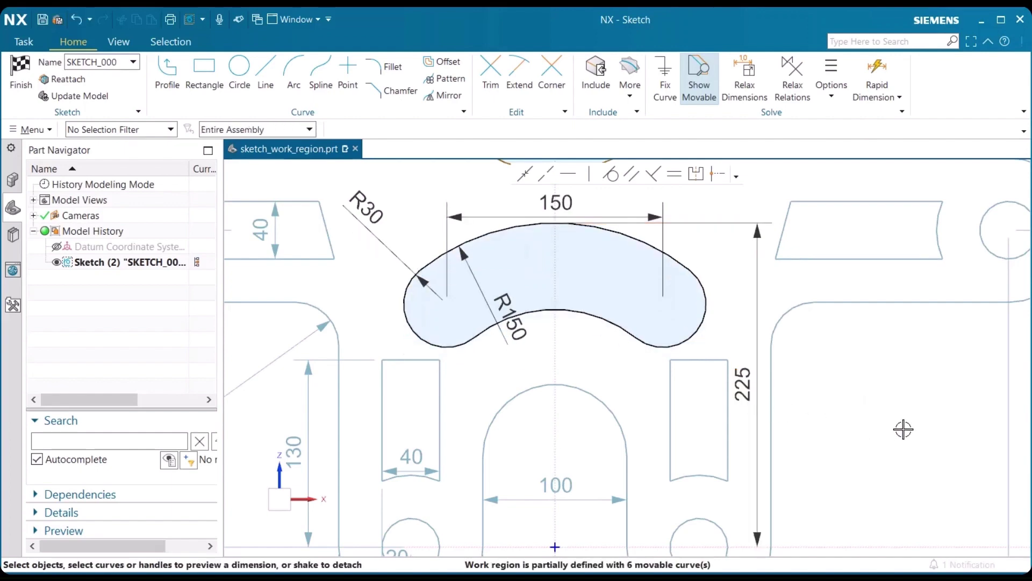
pyautogui.scroll(-2, 856, 401)
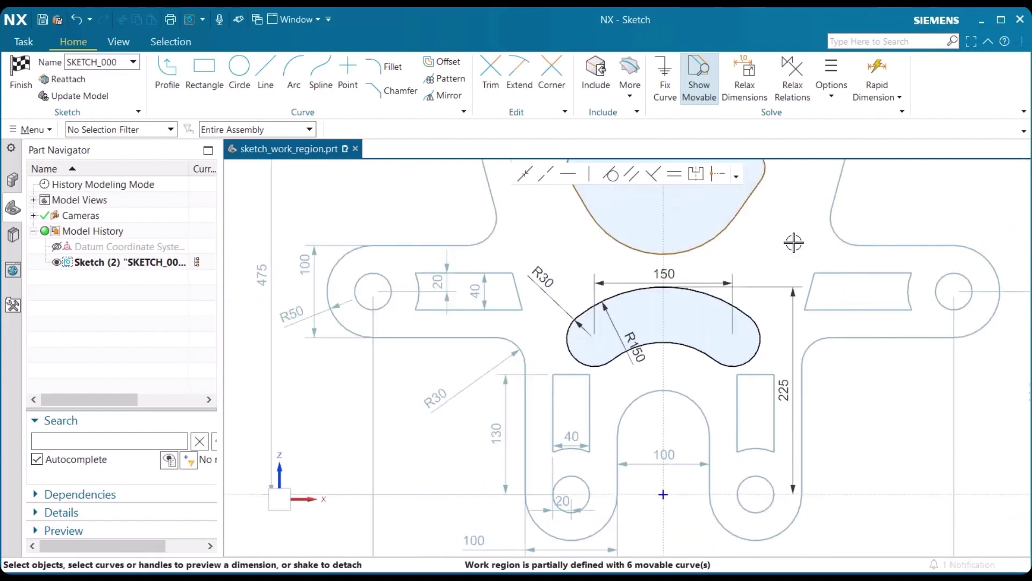
pyautogui.keyDown('shift'); pyautogui.moveTo(793, 239); pyautogui.dragTo(707, 323, button='middle'); pyautogui.keyUp('shift')
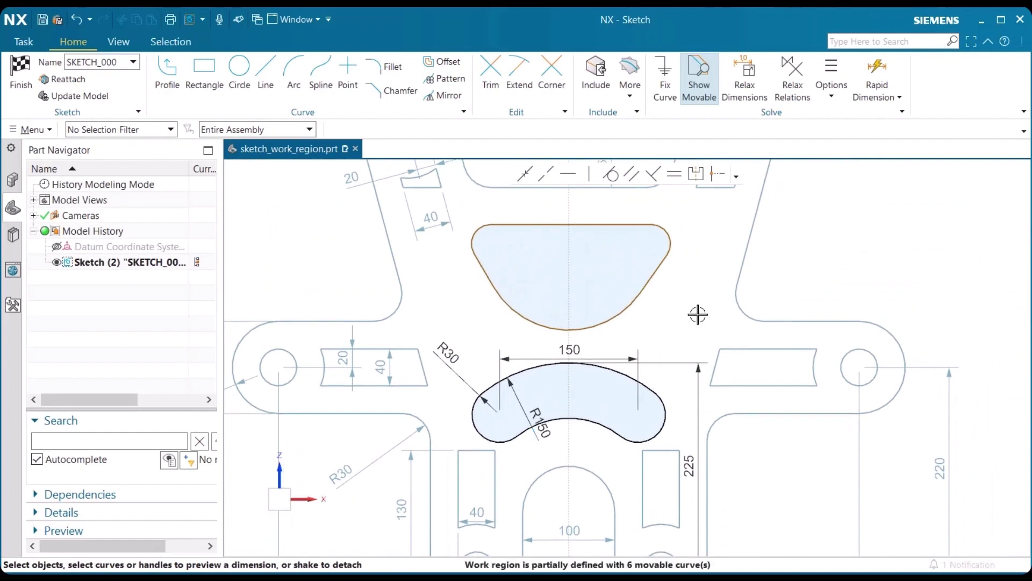